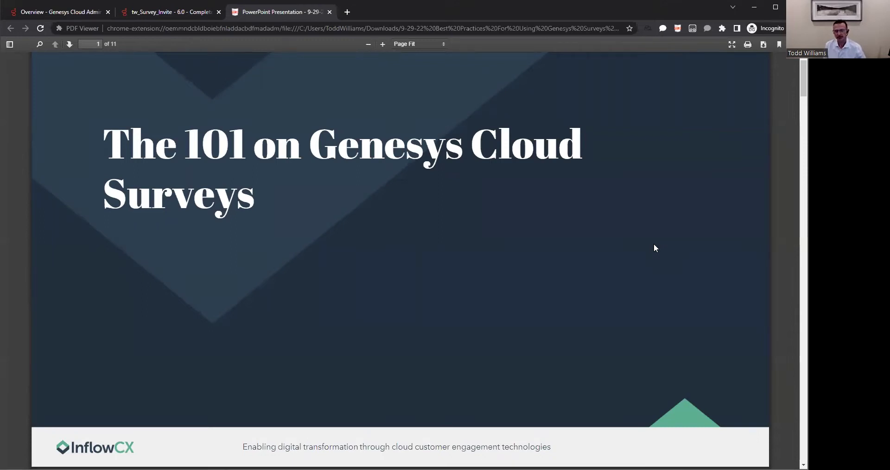
Advance the PDF through the Agenda and Who is InflowCX? slides to the Who We Are slide on page 4.
key(Page_Down)
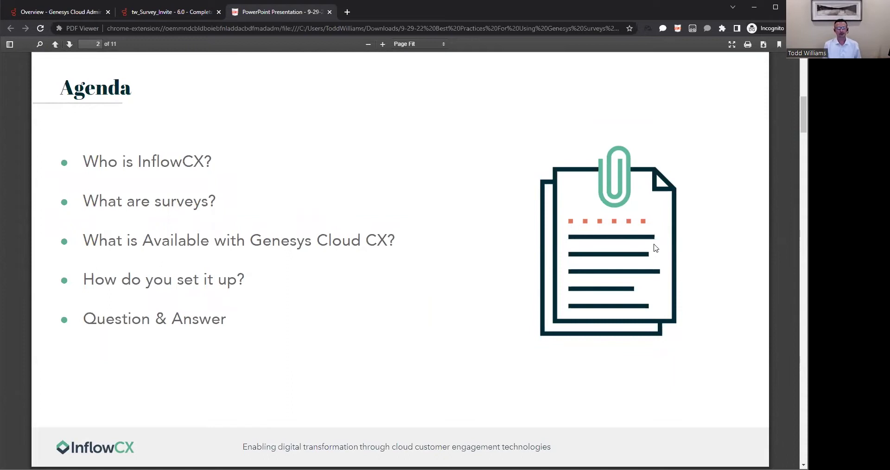
key(Right)
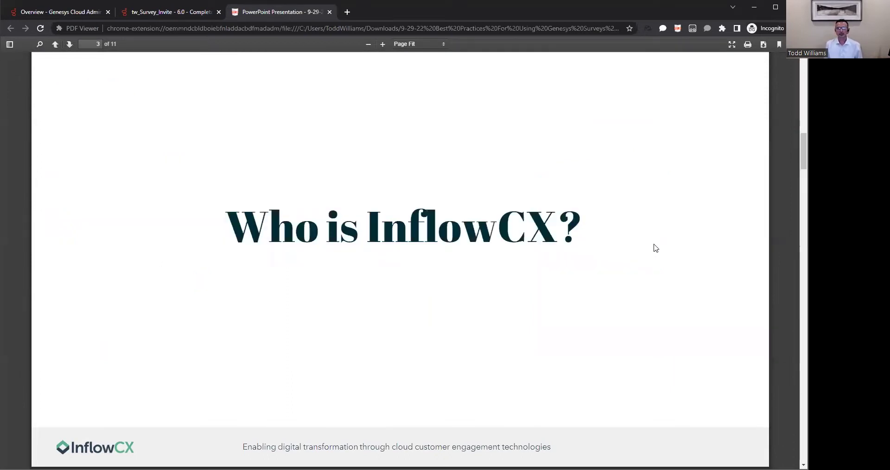
key(Right)
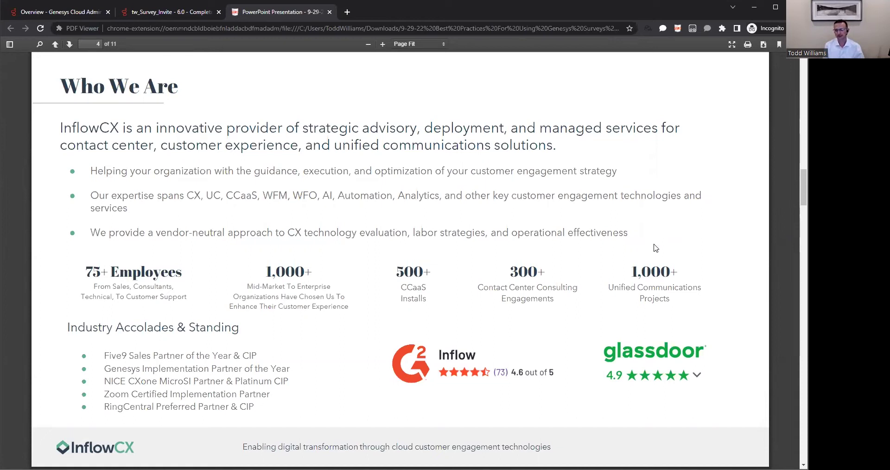
Advance past the Our Customers slide to the Technology Partners slide on page 6.
key(Right)
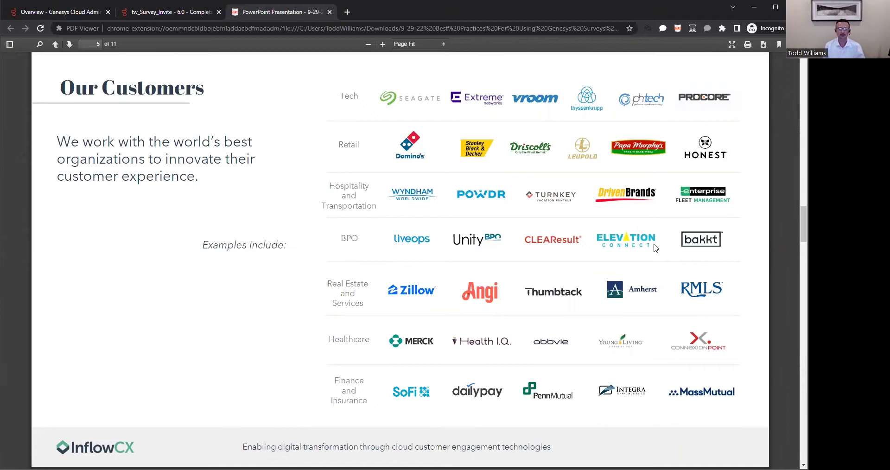
key(Right)
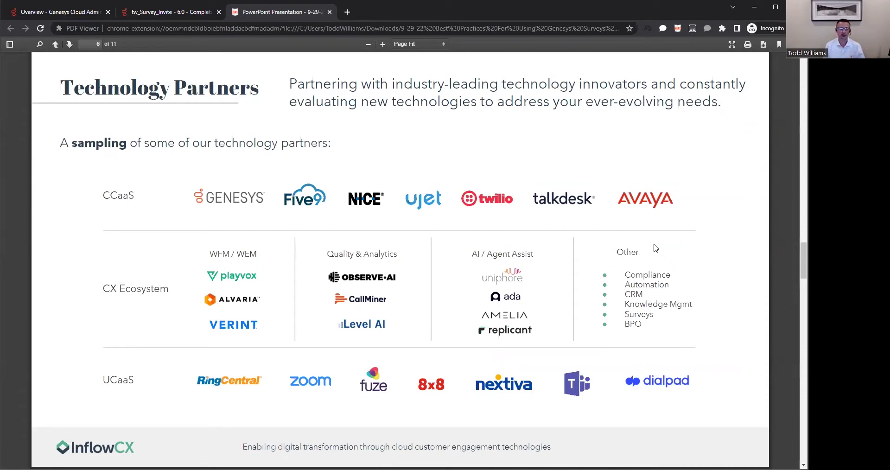
Advance to page 7, the 'What are Surveys?' slide.
key(Page_Down)
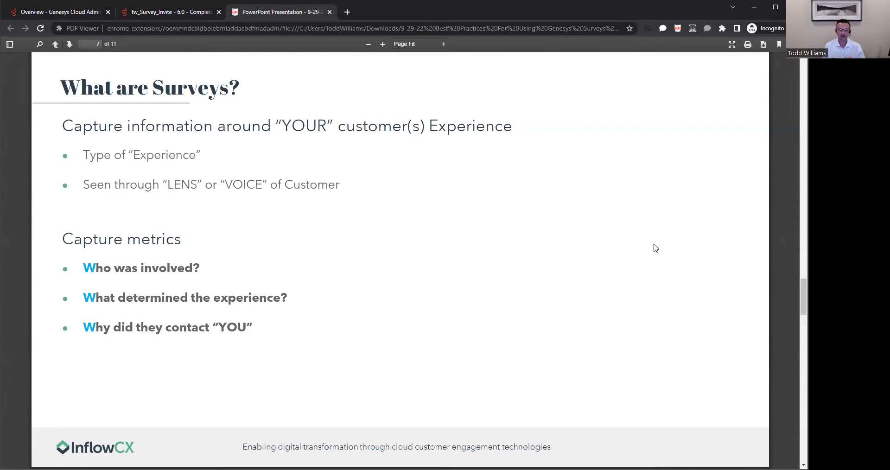
Advance to page 8, the 'What is Available?' slide comparing Web and Call surveys.
key(Right)
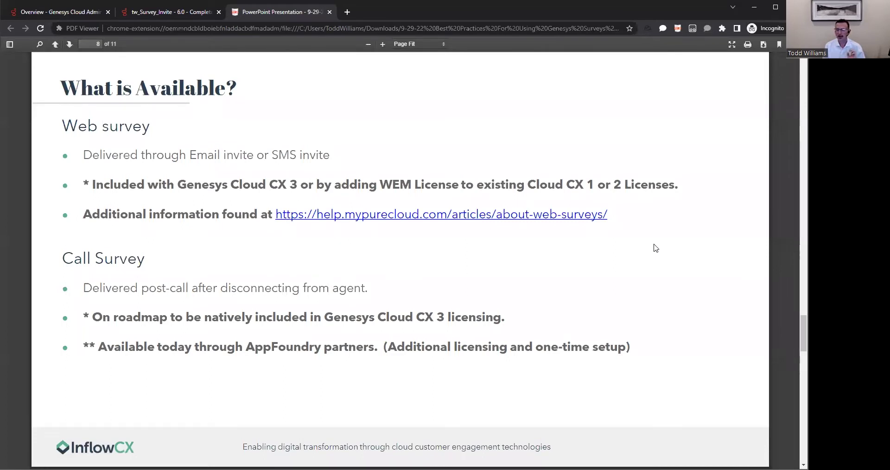
Advance to the 'How do you setup?' slide, then switch to the Genesys Cloud Admin tab.
key(Right)
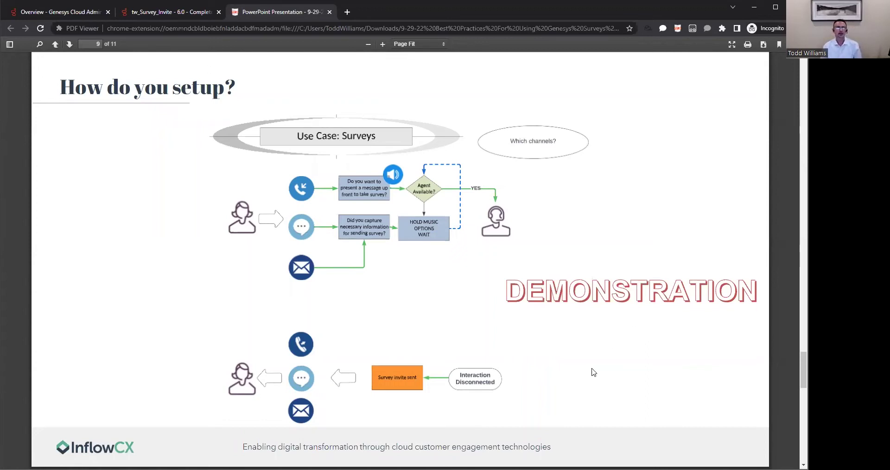
click(72, 14)
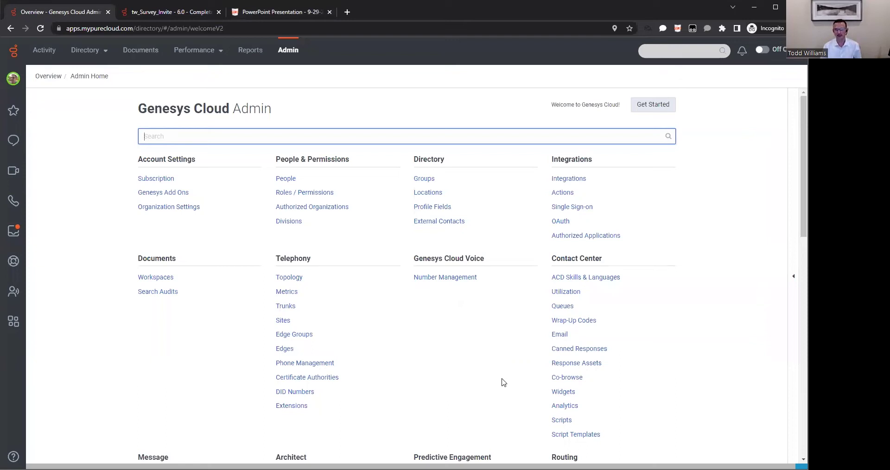
Scroll the Admin home page down to the Quality section listing Survey Forms.
scroll(459, 341, down, 1)
scroll(459, 341, down, 12)
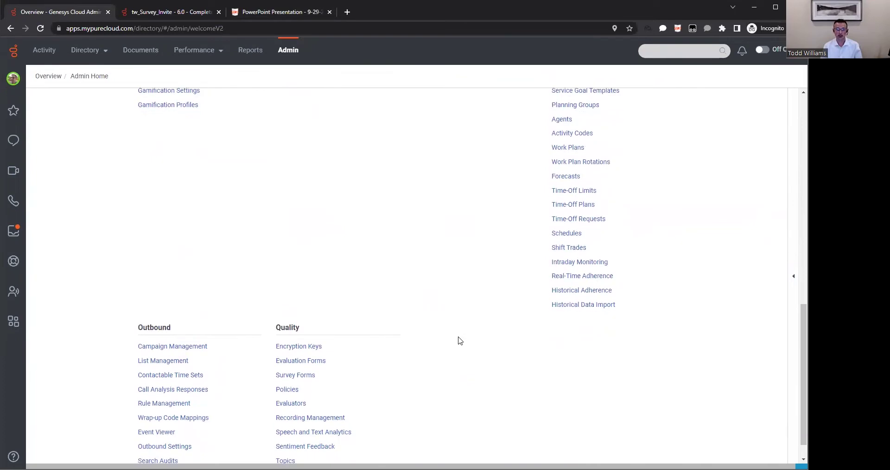
scroll(458, 341, down, 1)
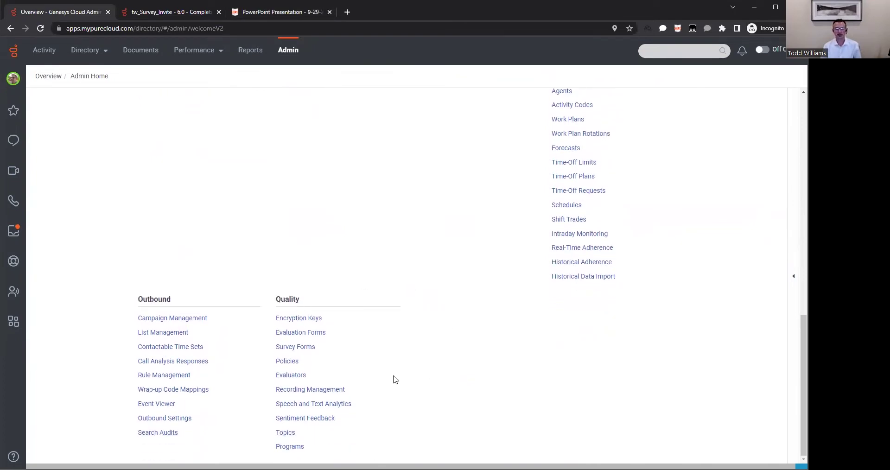
Create a new survey form 'name' with question group 'group' and a multiple-choice question.
click(297, 348)
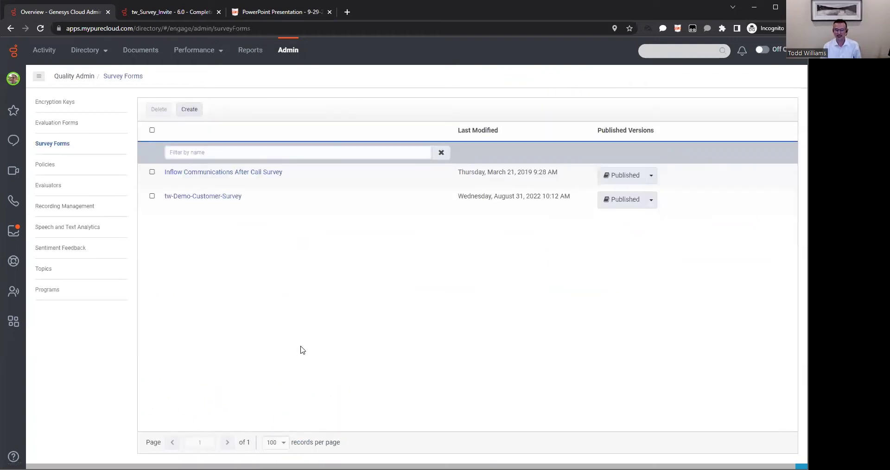
click(196, 113)
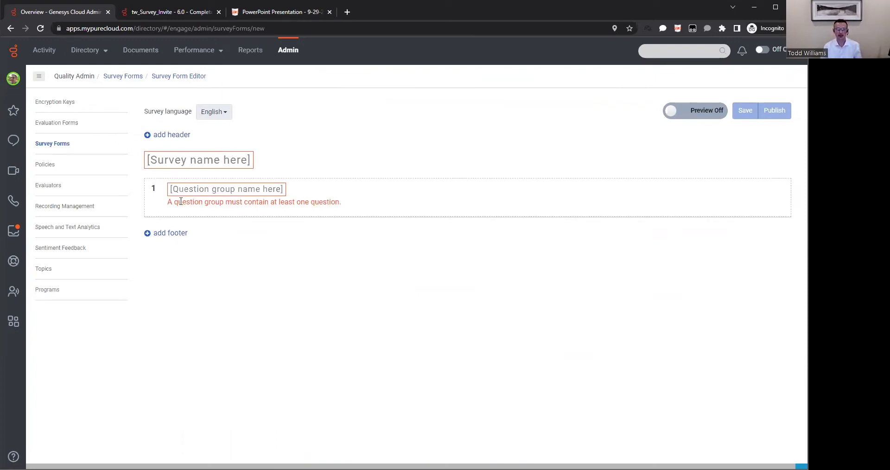
click(186, 165)
text(name)
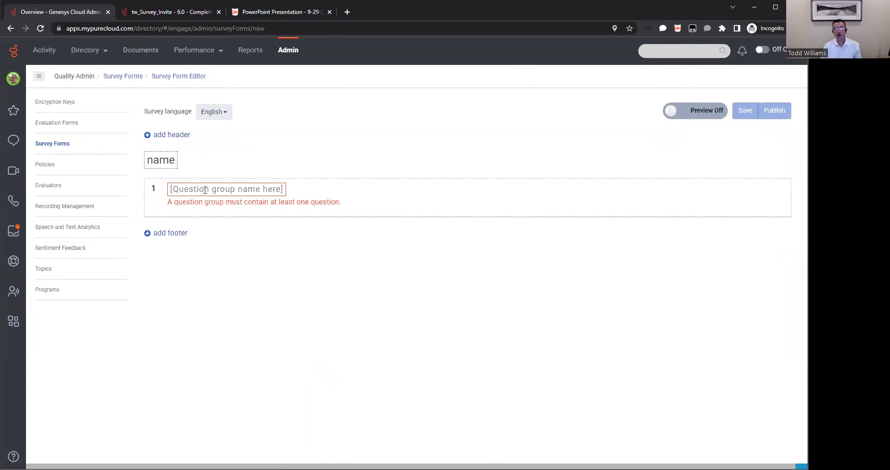
click(205, 190)
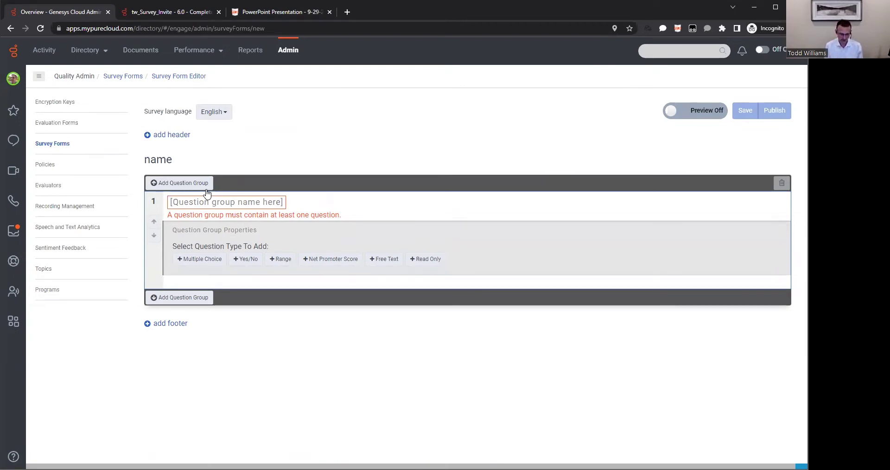
text(group)
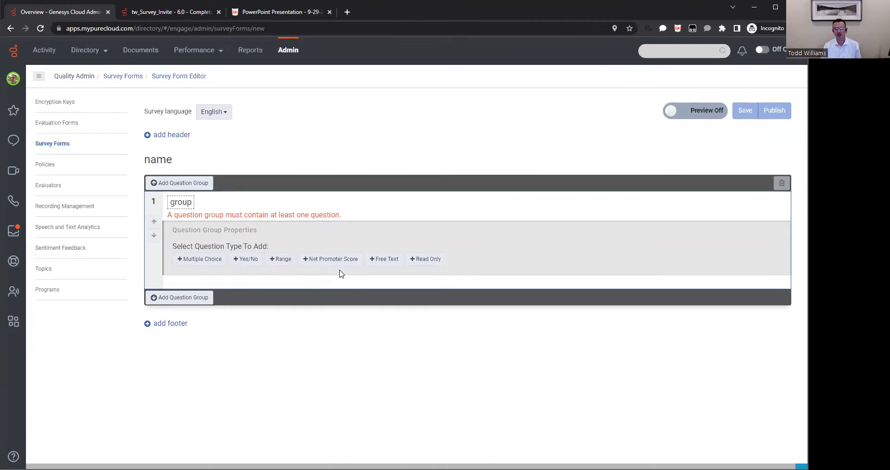
click(195, 259)
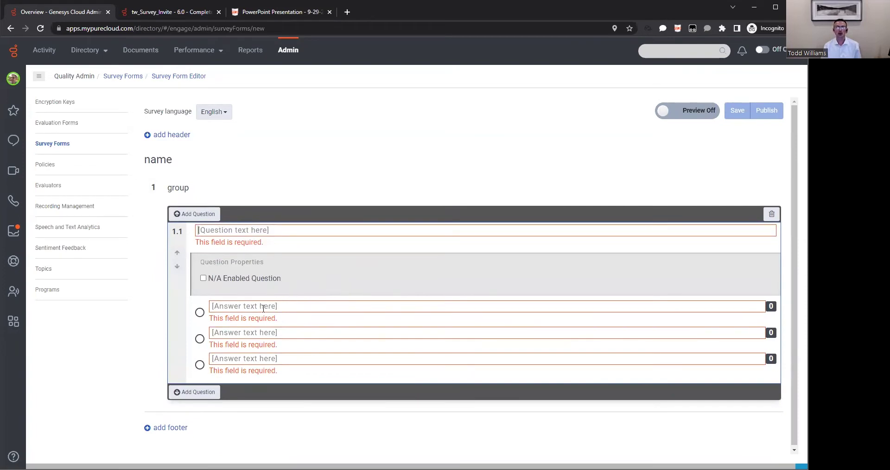
click(392, 306)
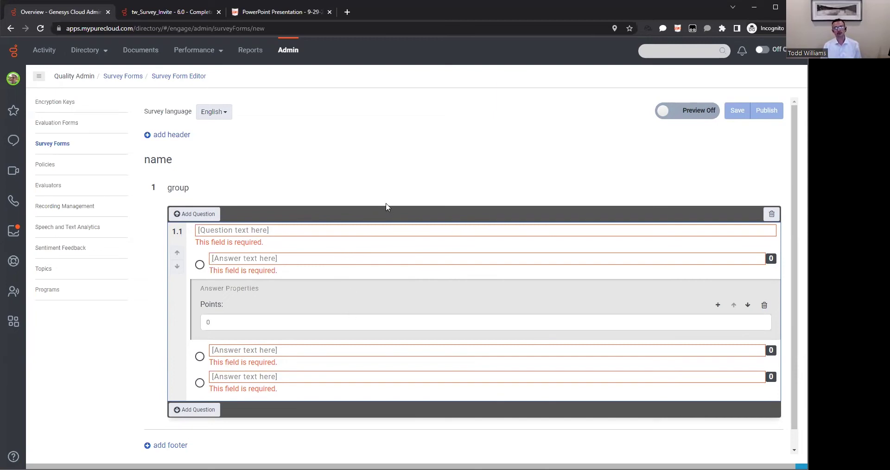
Open the tw-Demo-Customer-Survey form from Survey Forms and scroll through its questions.
click(51, 147)
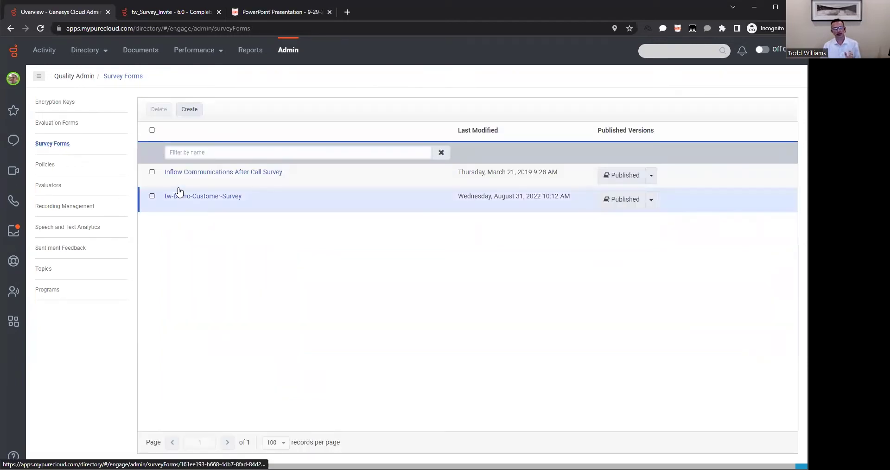
click(217, 197)
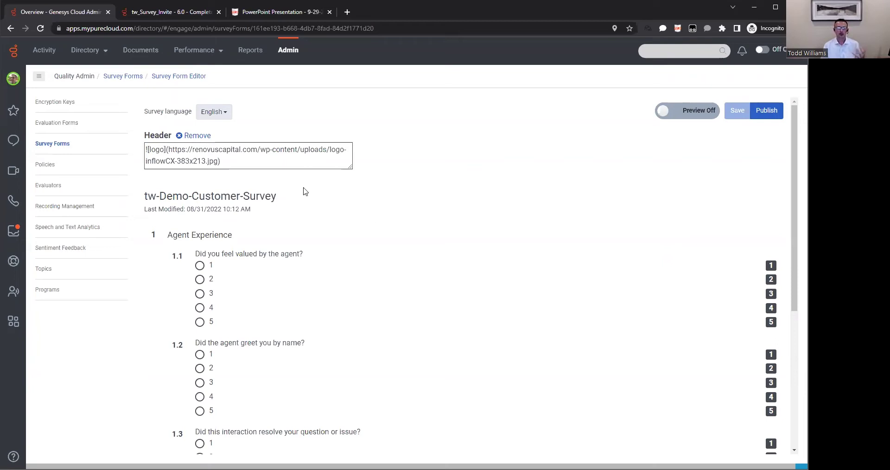
scroll(337, 242, down, 4)
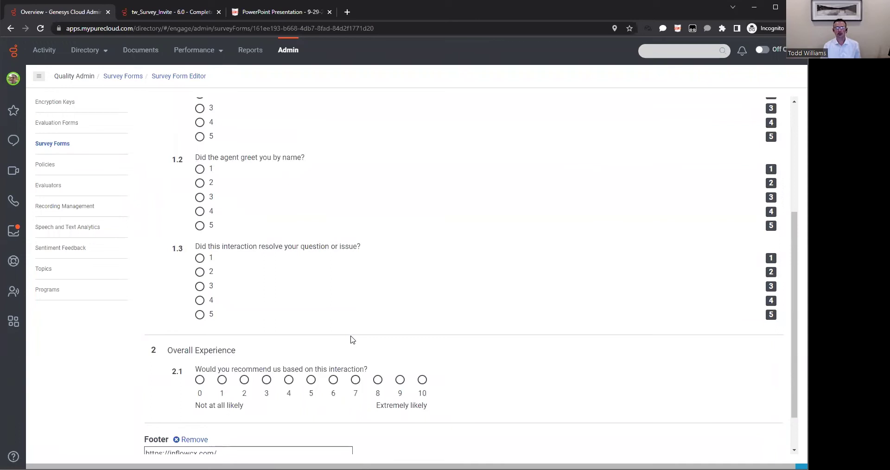
scroll(376, 363, down, 1)
scroll(376, 363, up, 2)
scroll(376, 363, up, 3)
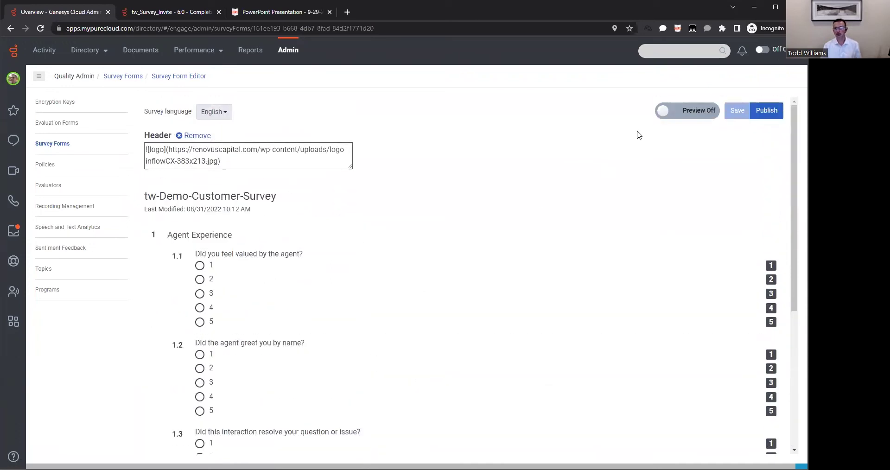
click(664, 112)
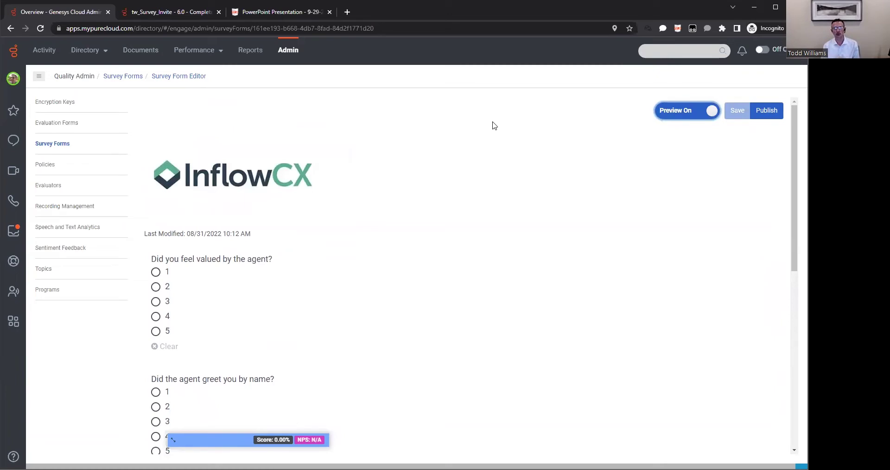
click(668, 114)
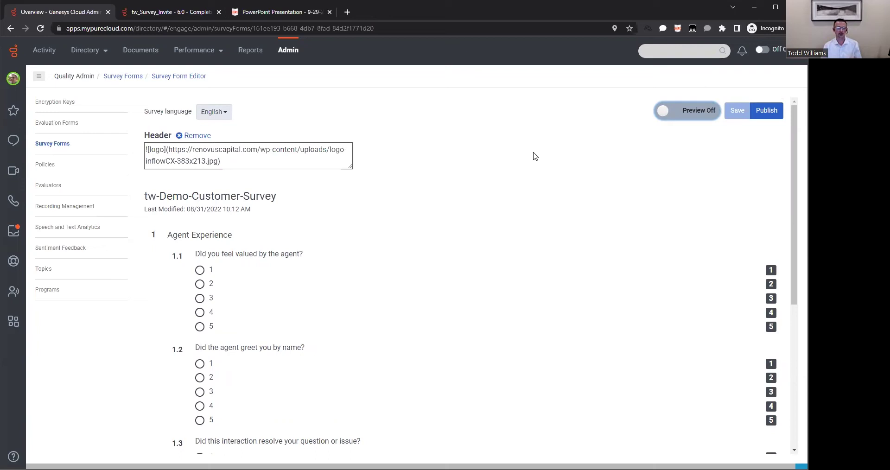
Reopen the tw_Survey_Invite flow from the Architect flows list.
click(148, 12)
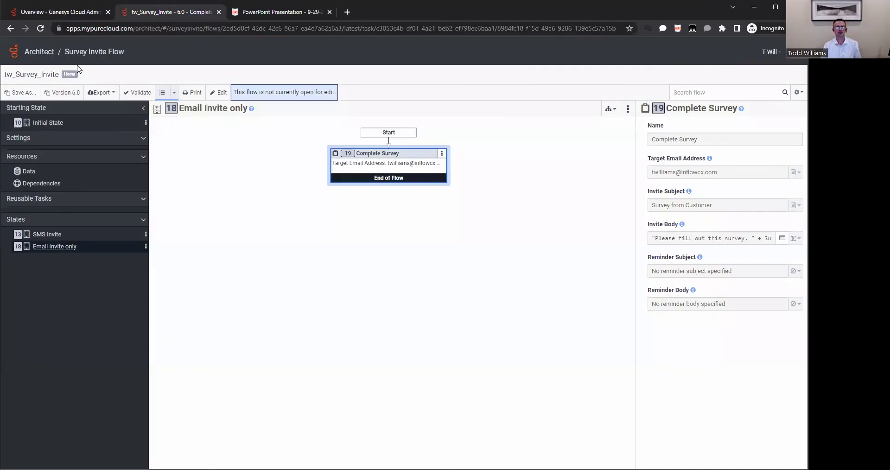
click(37, 53)
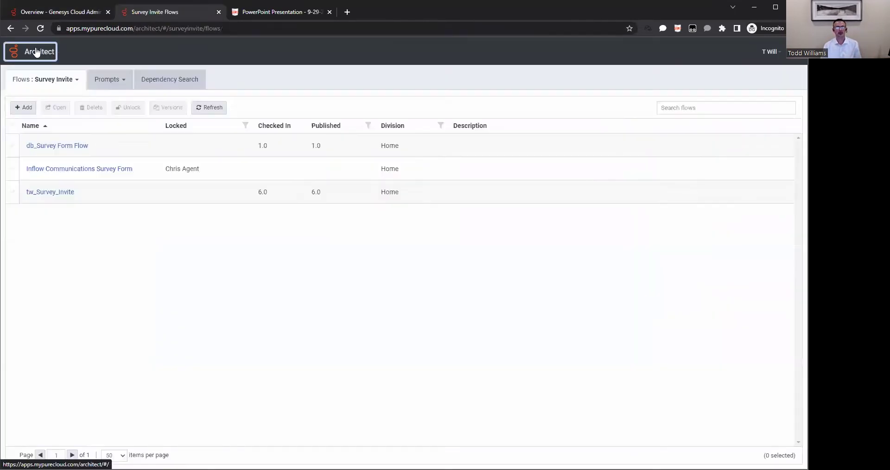
click(50, 80)
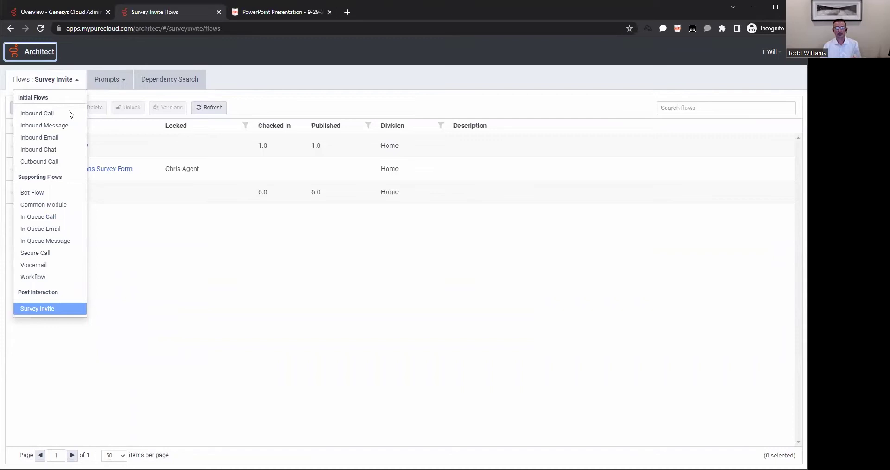
click(55, 186)
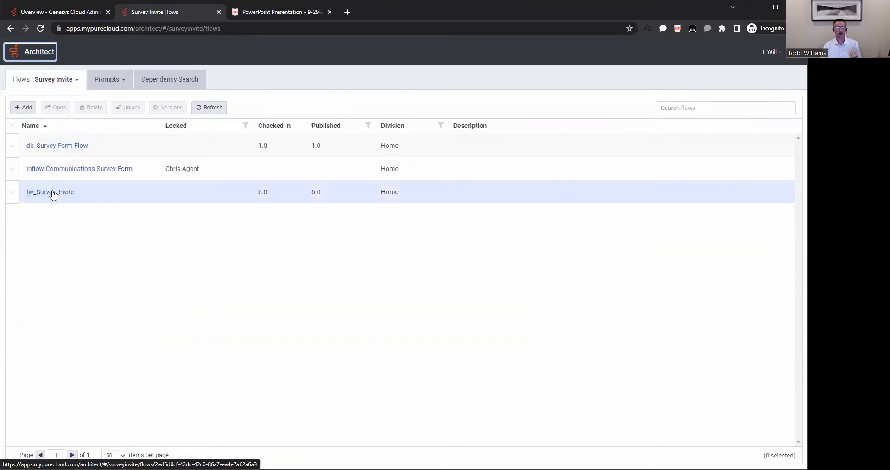
click(52, 193)
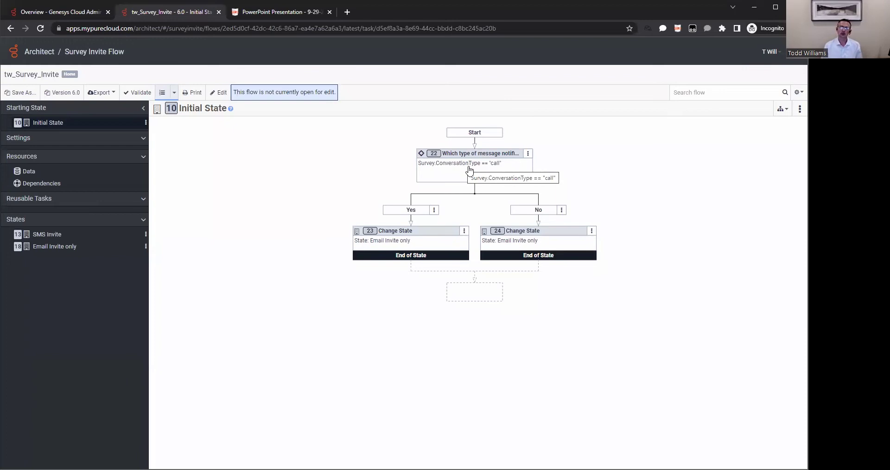
View the SMS Invite state, then the Email Invite only state with its Complete Survey action.
click(49, 237)
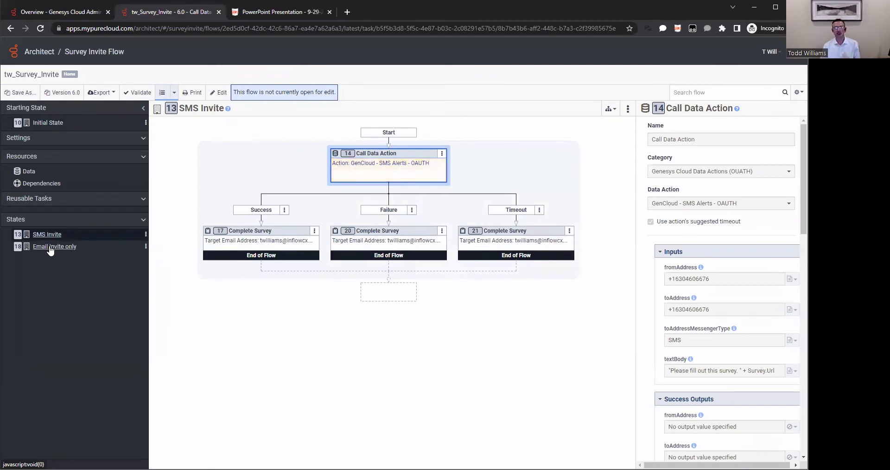
click(51, 248)
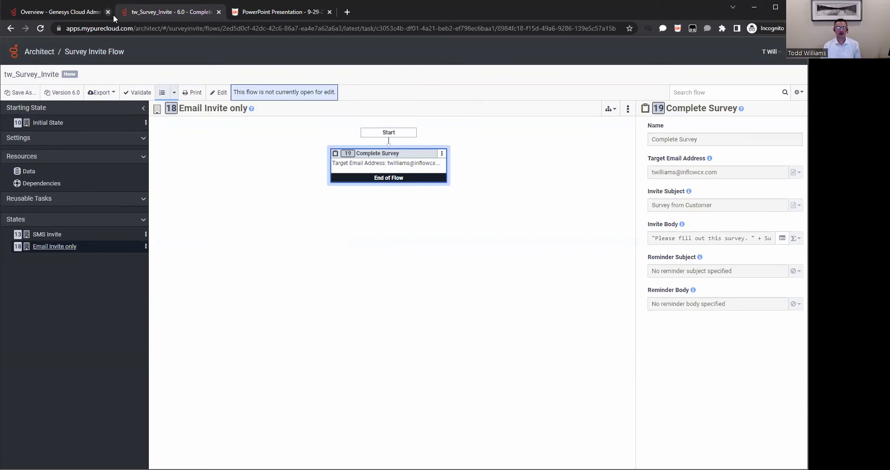
Back in the admin tab, open Admin's Quality Policies list of nine recording policies.
click(62, 14)
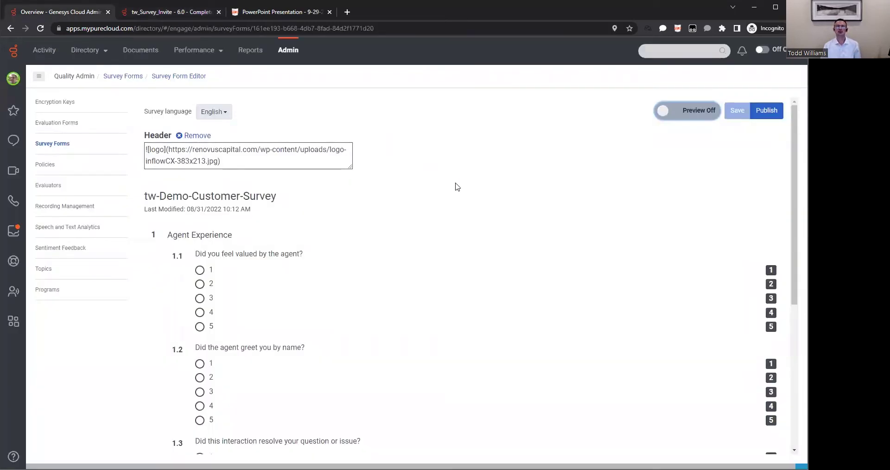
click(290, 50)
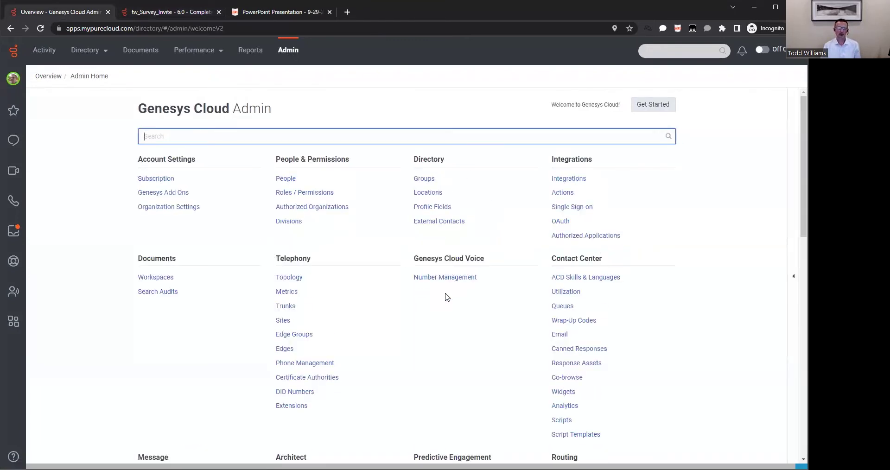
scroll(446, 297, down, 3)
scroll(447, 297, down, 9)
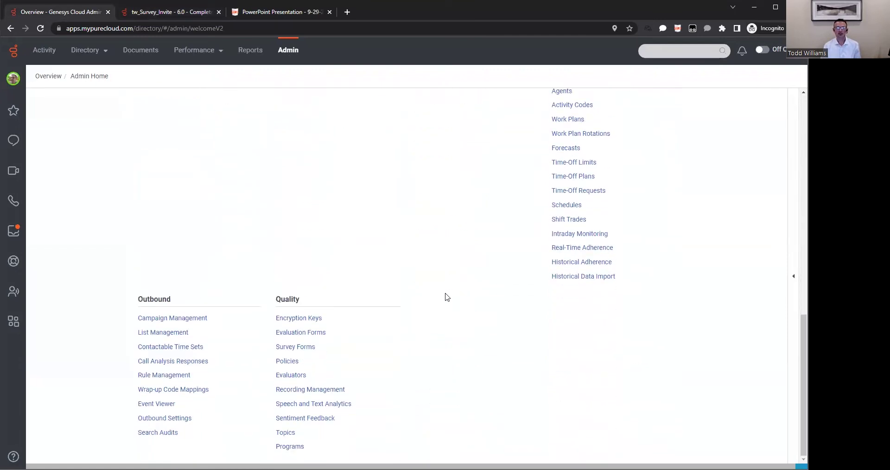
click(288, 362)
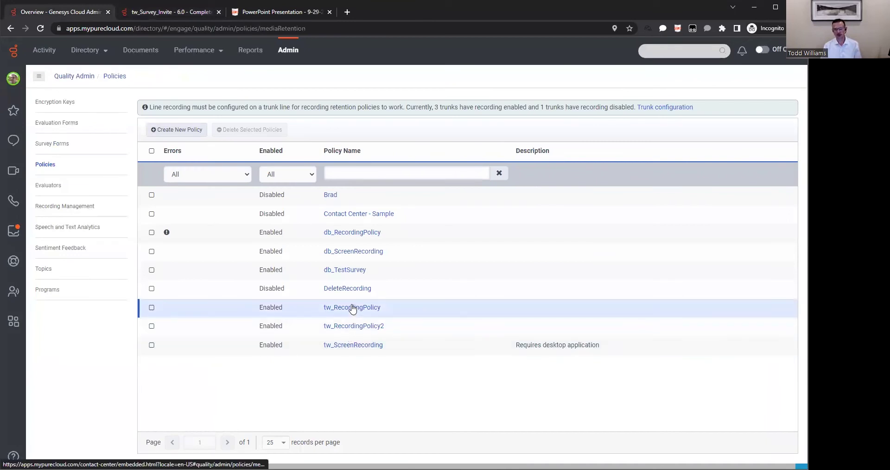
click(352, 308)
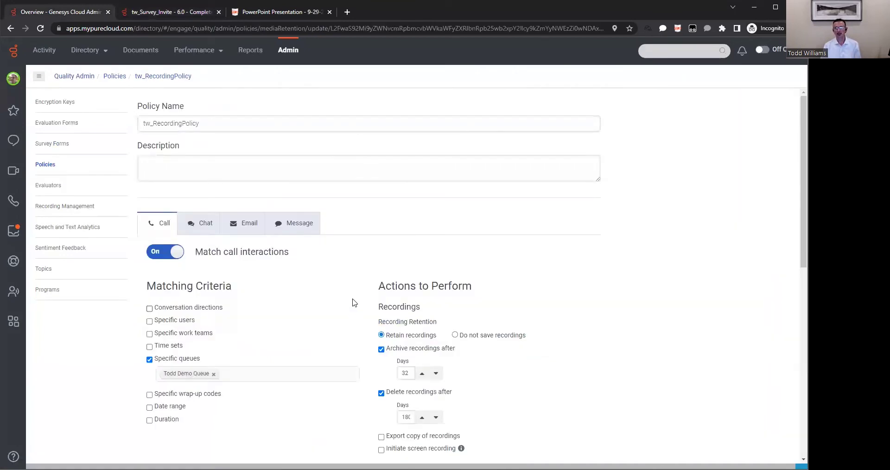
scroll(565, 294, down, 1)
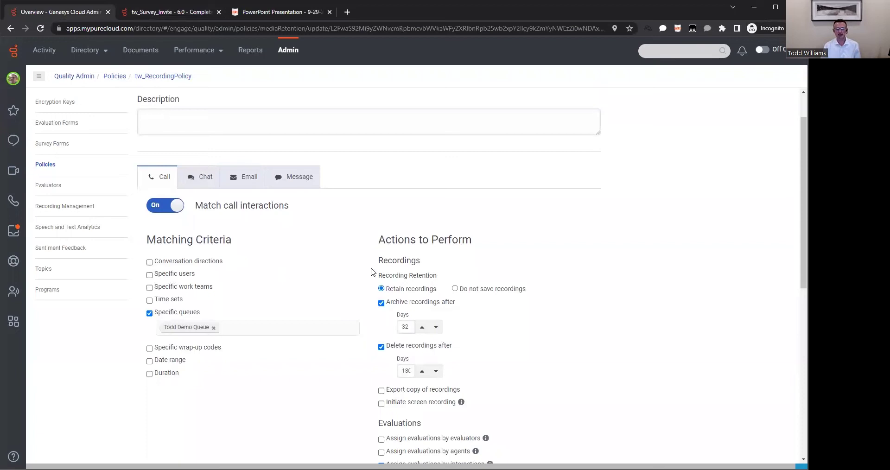
scroll(441, 250, down, 4)
Scroll to the Surveys section showing tw-Demo-Customer-Survey sent via the tw_Survey_Invite flow.
scroll(441, 272, down, 3)
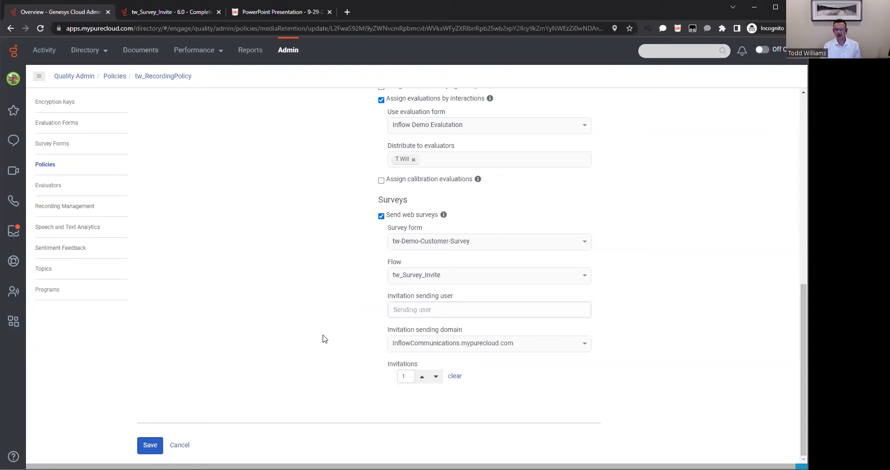
click(422, 377)
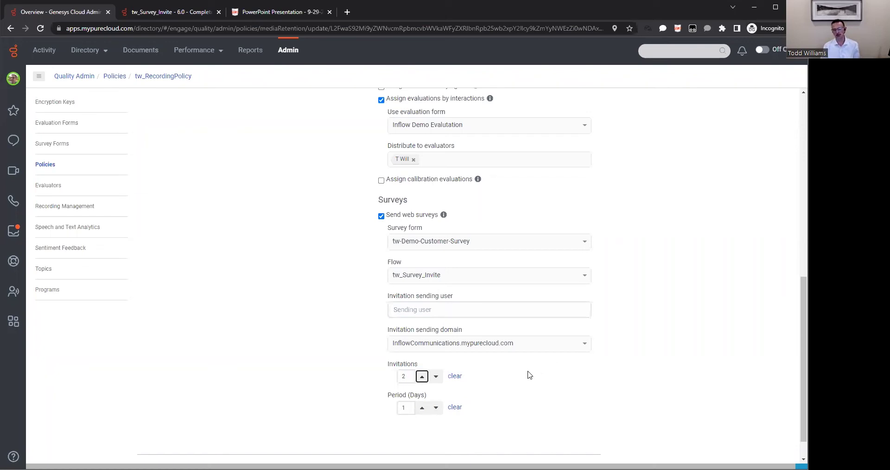
click(436, 376)
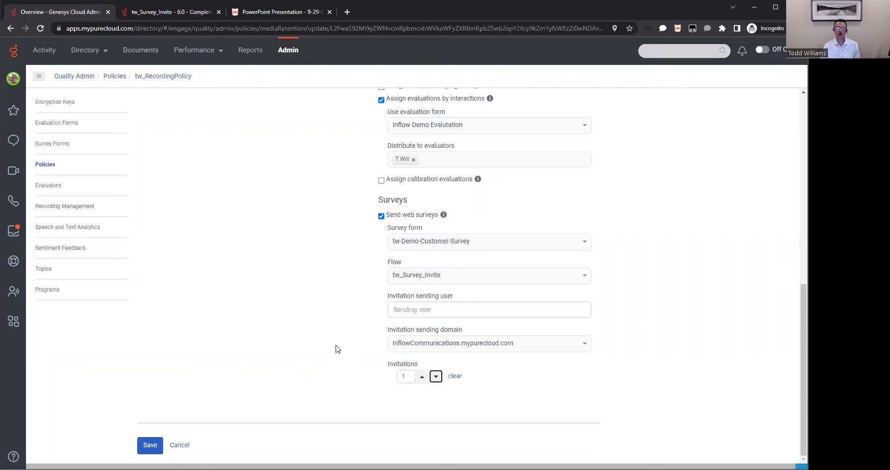
scroll(334, 331, up, 8)
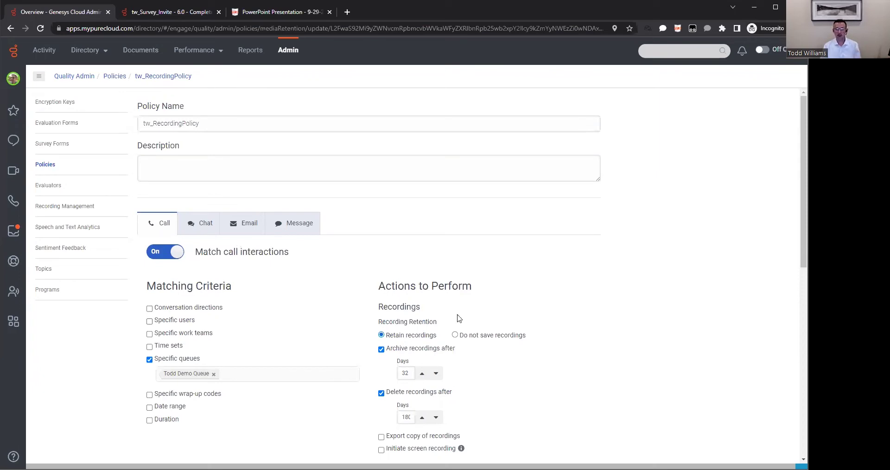
Look over tw_RecordingPolicy's retention settings (archive 32 days, delete 180), then open the Performance menu.
scroll(604, 324, down, 3)
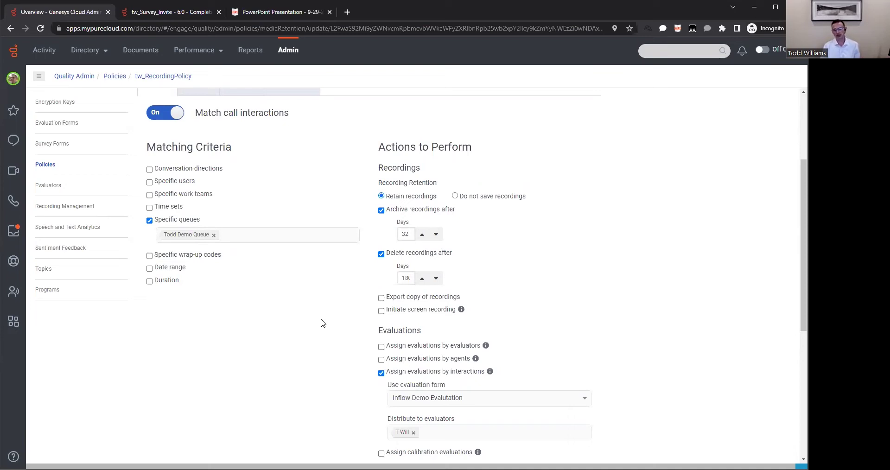
scroll(320, 323, up, 3)
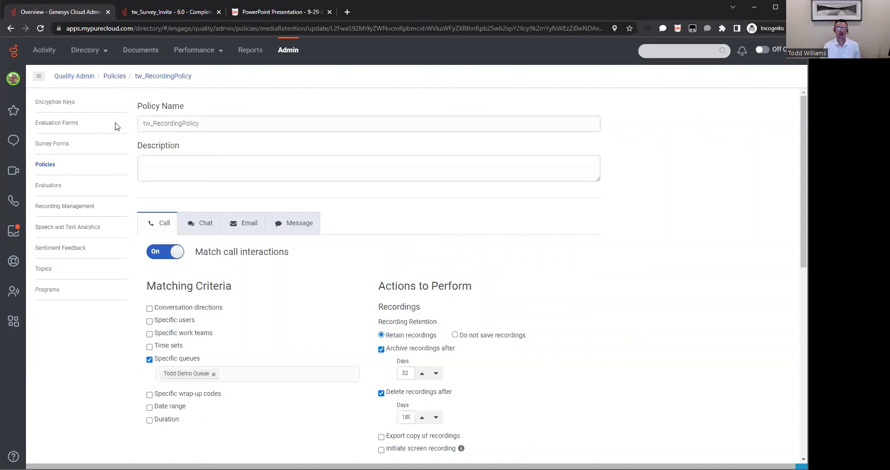
click(199, 54)
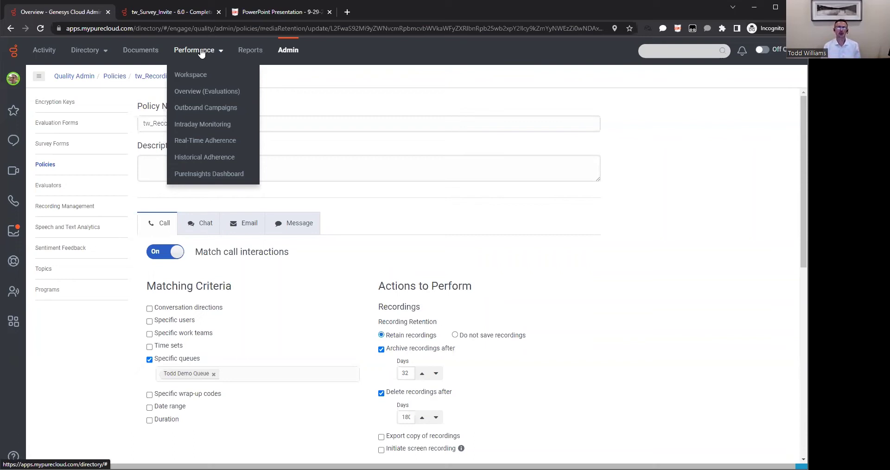
Open the Workspace's Survey Performance results for September 2022 and show its date-range presets.
click(187, 76)
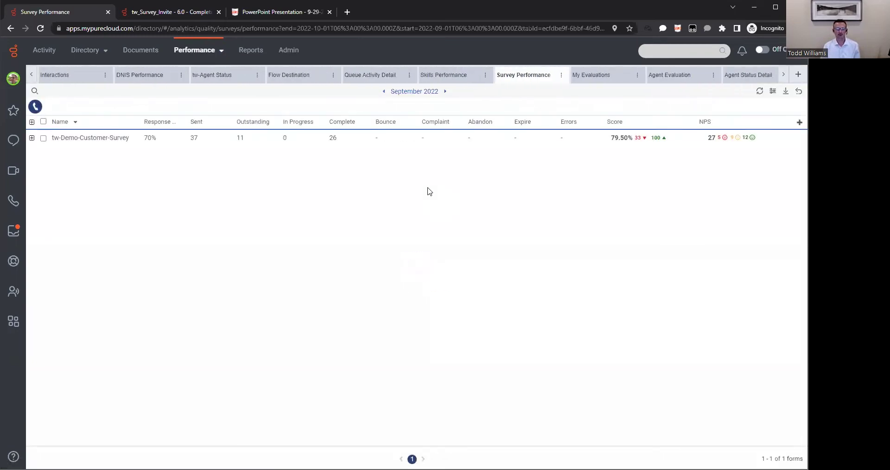
click(420, 91)
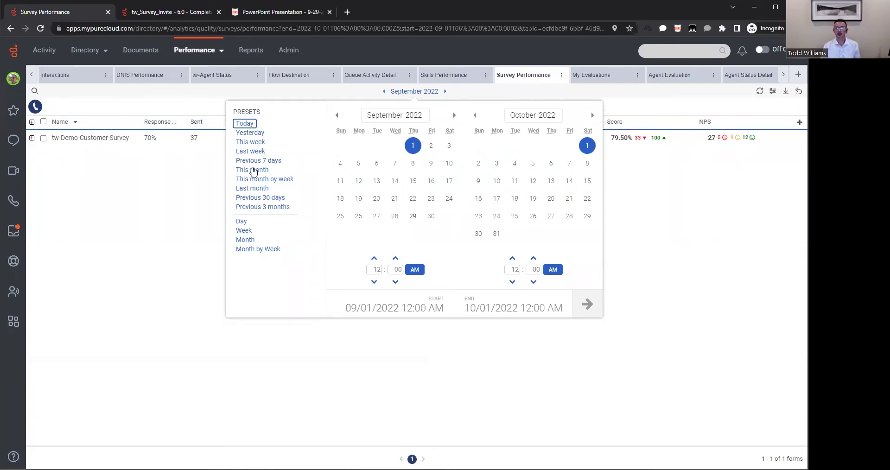
Apply the This month range and expand tw-Demo-Customer-Survey to its Aug 31, 2022 version.
click(253, 171)
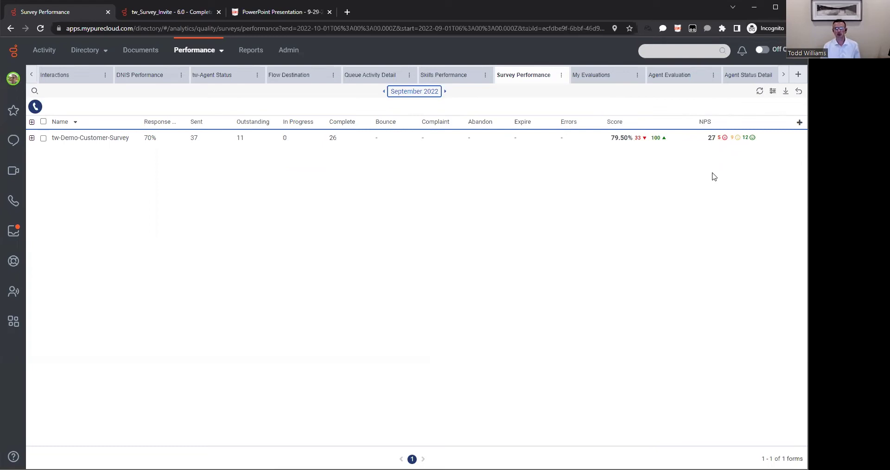
click(31, 139)
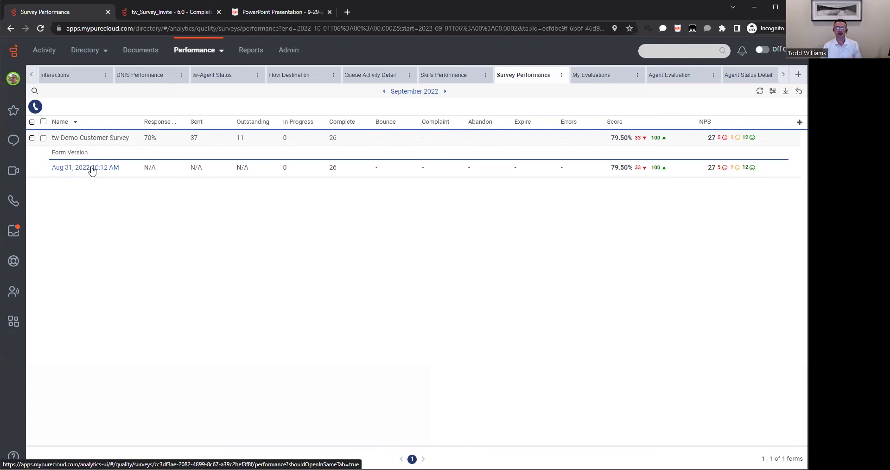
Open the Aug 31, 2022 10:12 AM version's detail with daily completions and question scores.
click(91, 168)
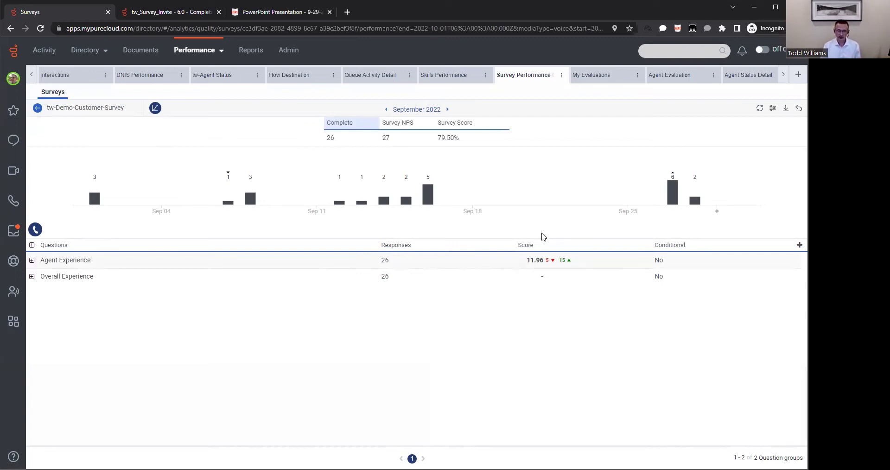
Open the survey detail's export panel, review formats, and leave it on CSV with scheduling off.
click(787, 109)
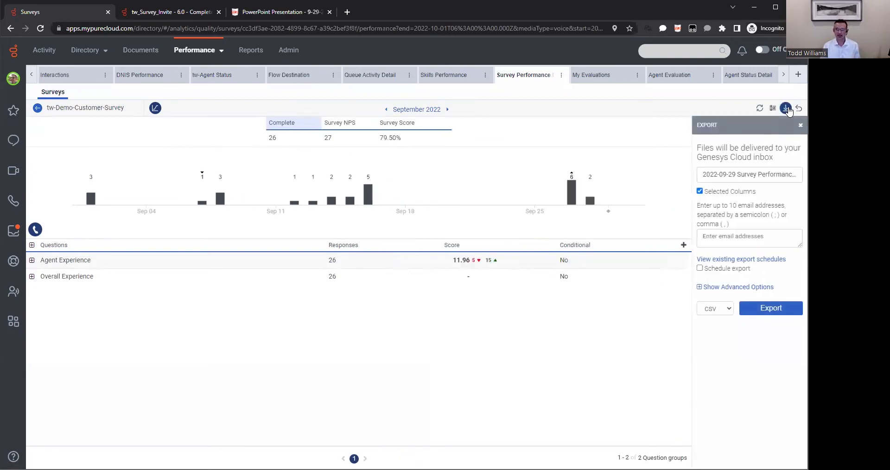
click(727, 310)
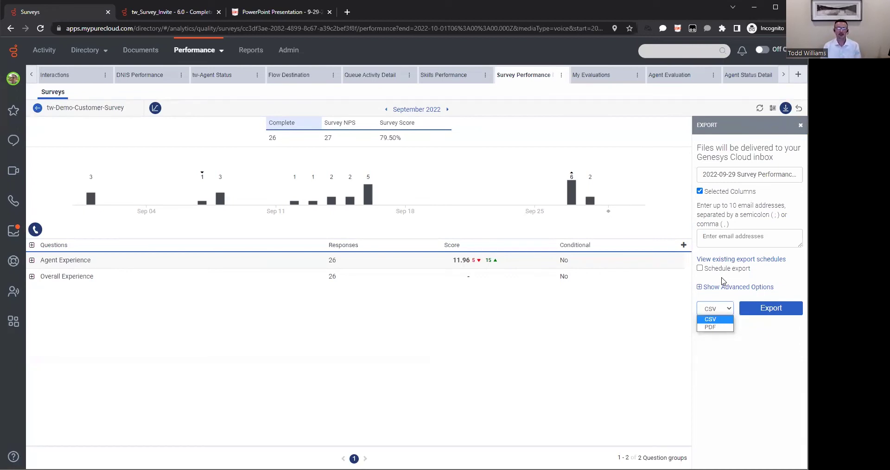
click(701, 269)
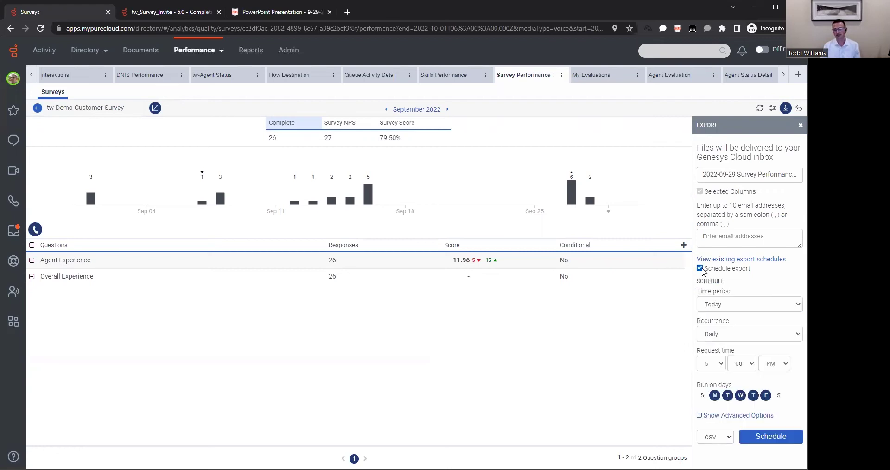
click(701, 268)
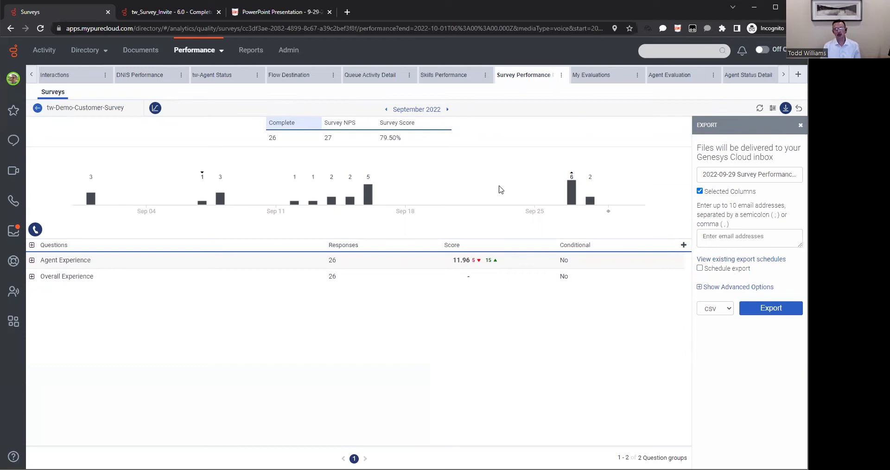
Bring up the date-range picker for the 09/01/2022–10/01/2022 survey detail.
click(410, 111)
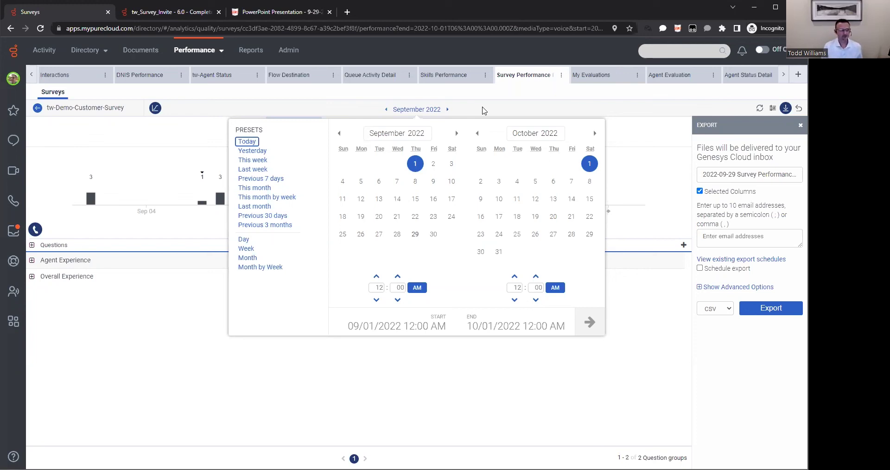
Close the date-range picker unchanged, restoring September 2022's 26 complete, NPS 27, 79.50% view.
click(486, 110)
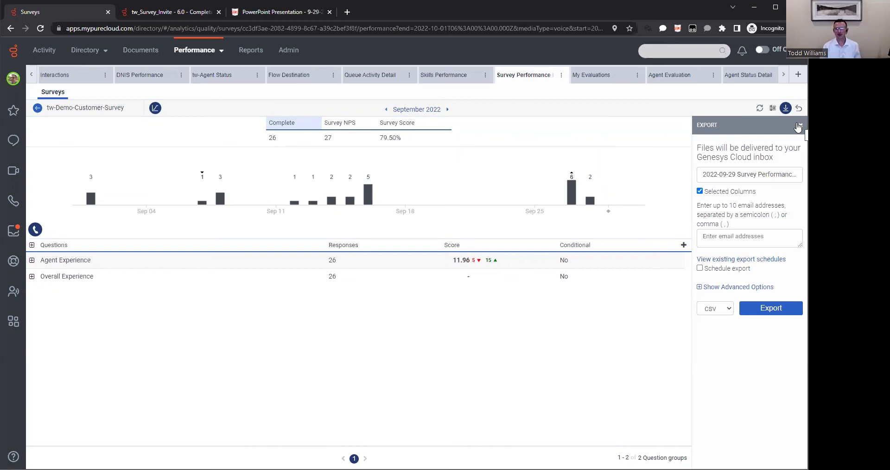
Close the Export panel and expand Agent Experience to show scores 3.92, 3.96 and 4.08.
click(798, 126)
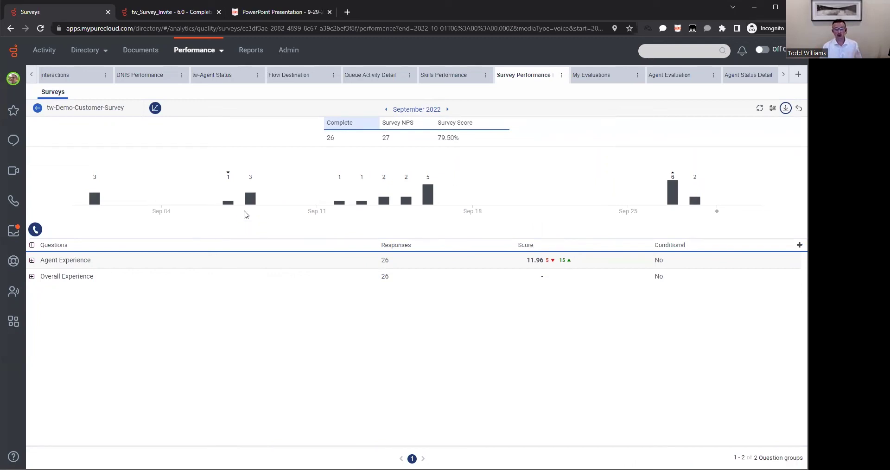
mouse_move(250, 201)
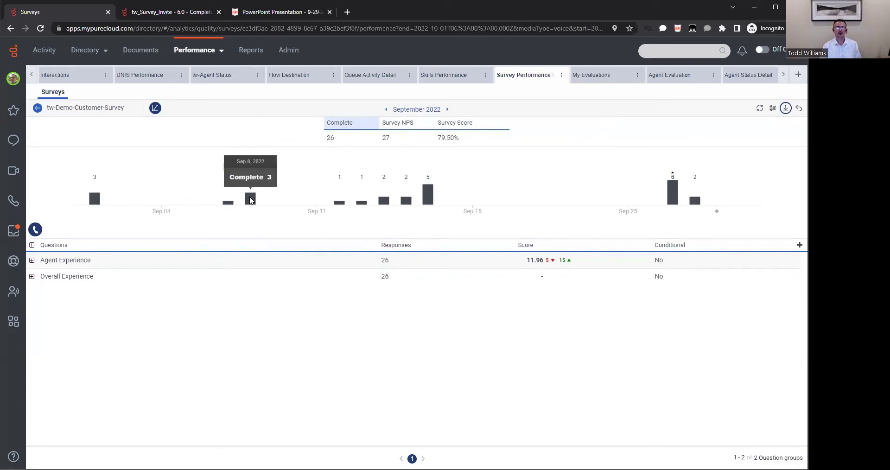
click(32, 261)
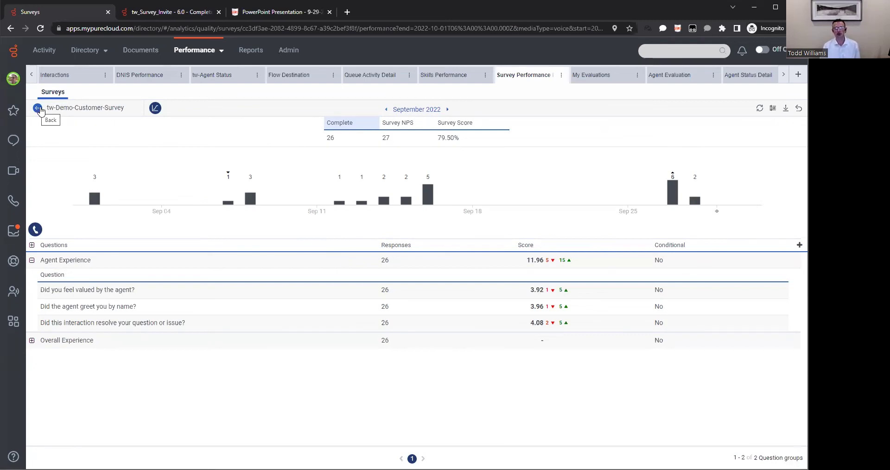
Go back from the tw-Demo-Customer-Survey detail to the Survey Performance list.
click(38, 109)
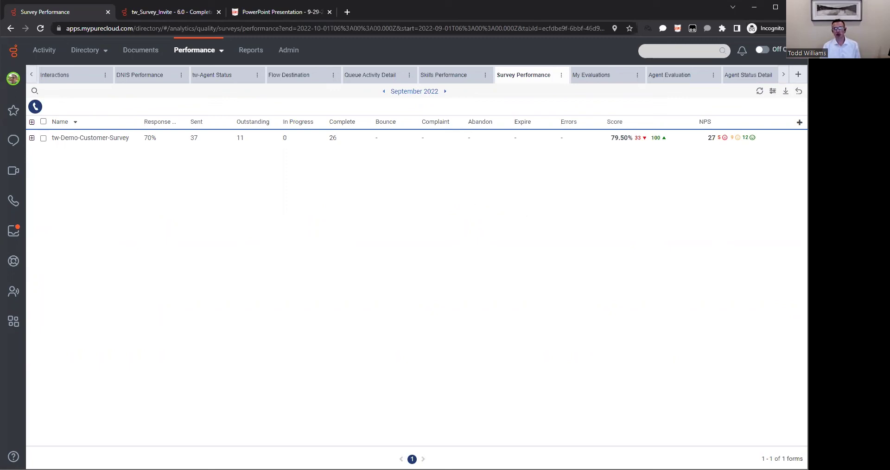
Switch to the presentation and advance past Questions & Answers to the final Get in Touch! slide.
click(263, 16)
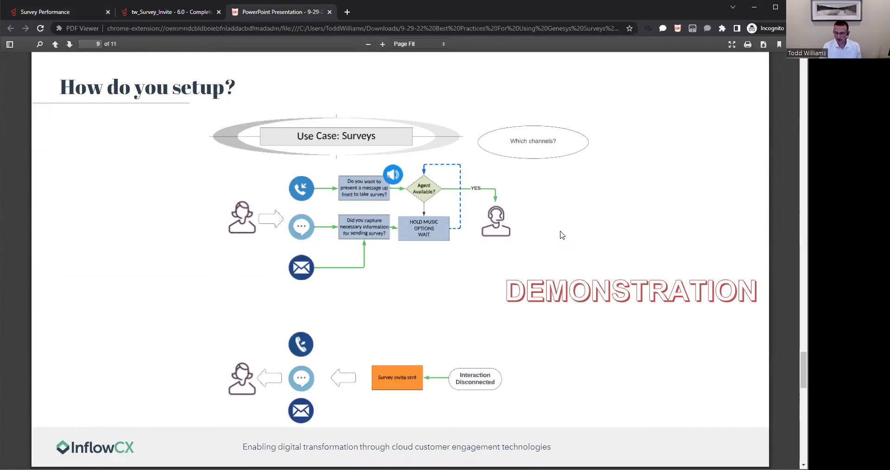
key(Right)
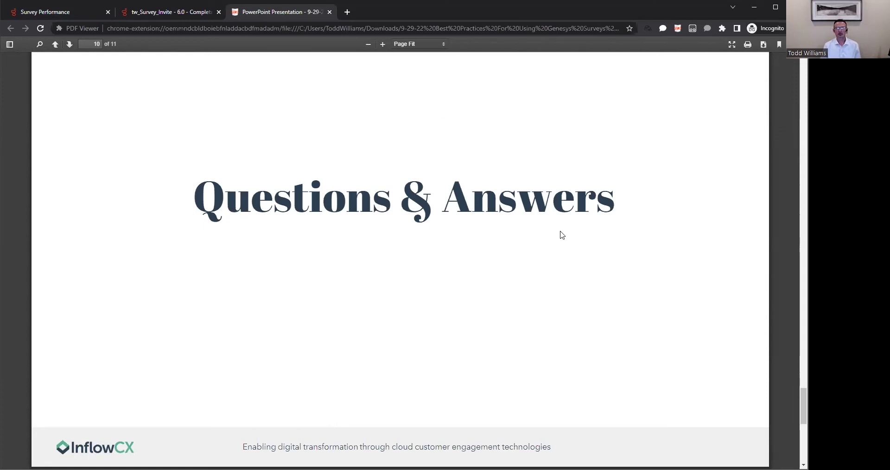
key(Right)
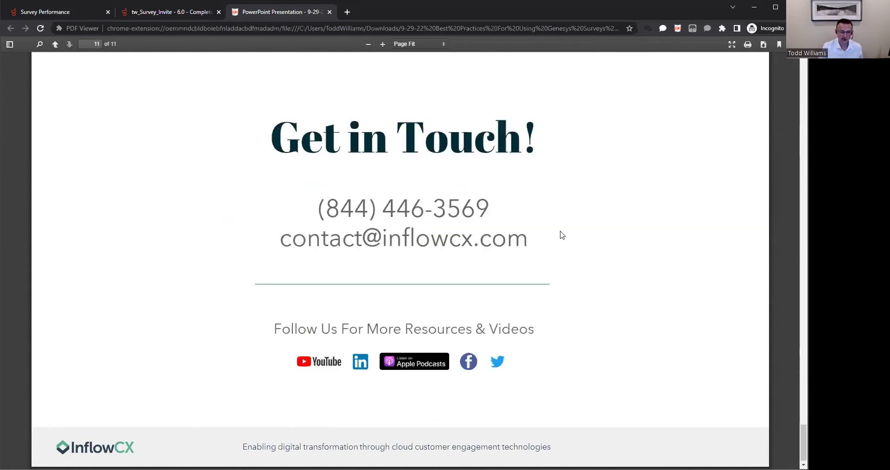